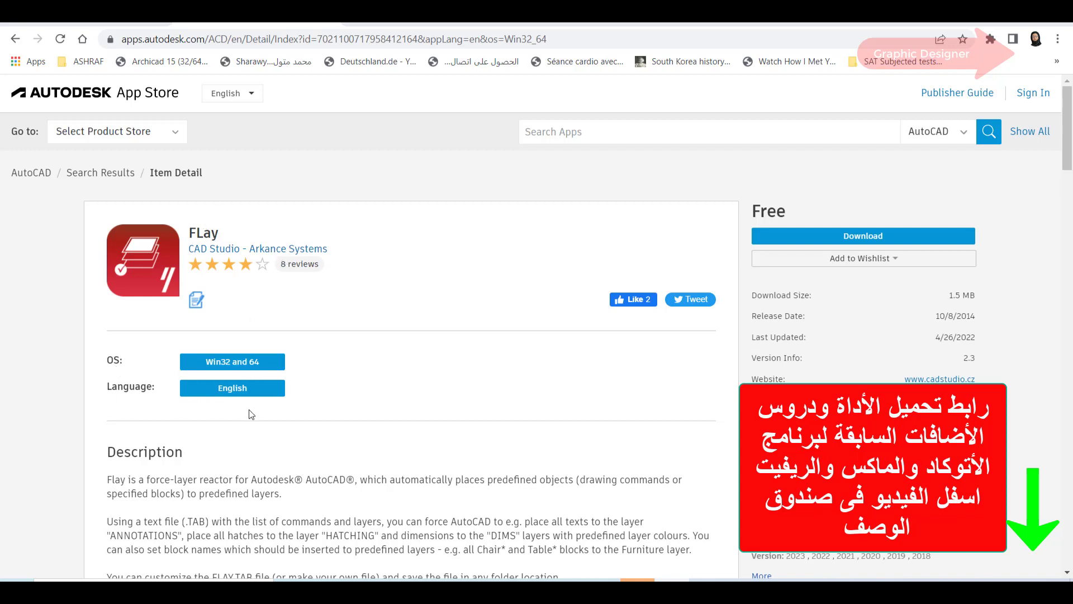
scroll(485, 405, "down", 5)
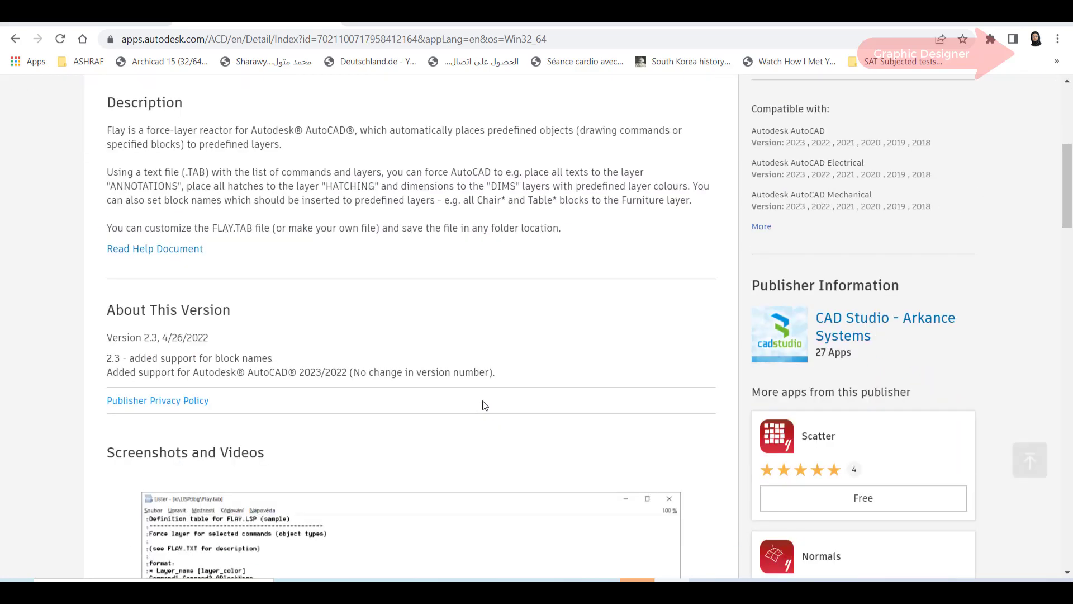
scroll(324, 390, "up", 1)
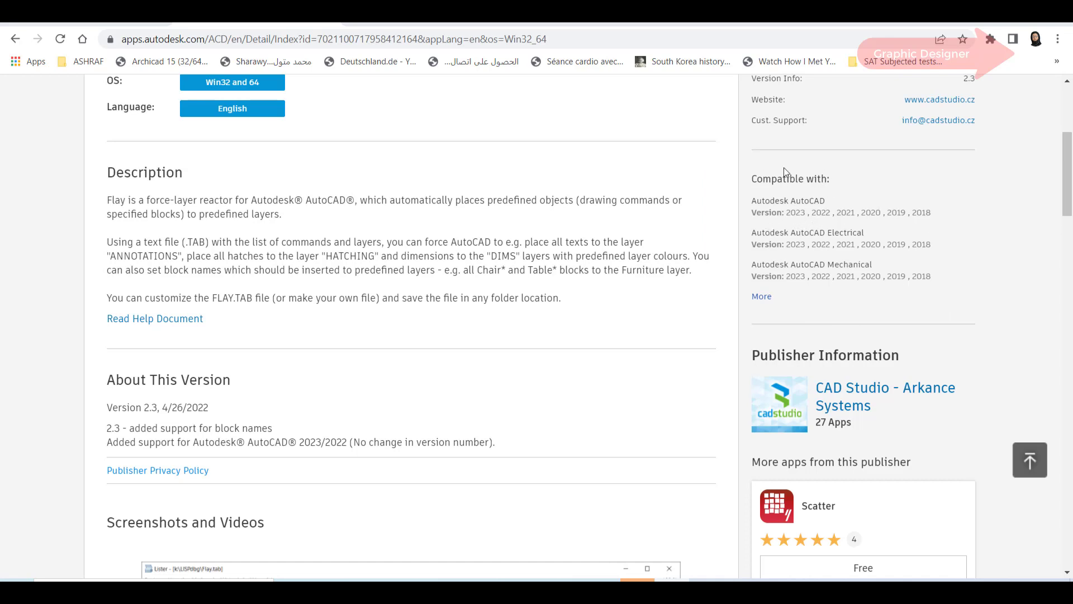
scroll(166, 223, "up", 4)
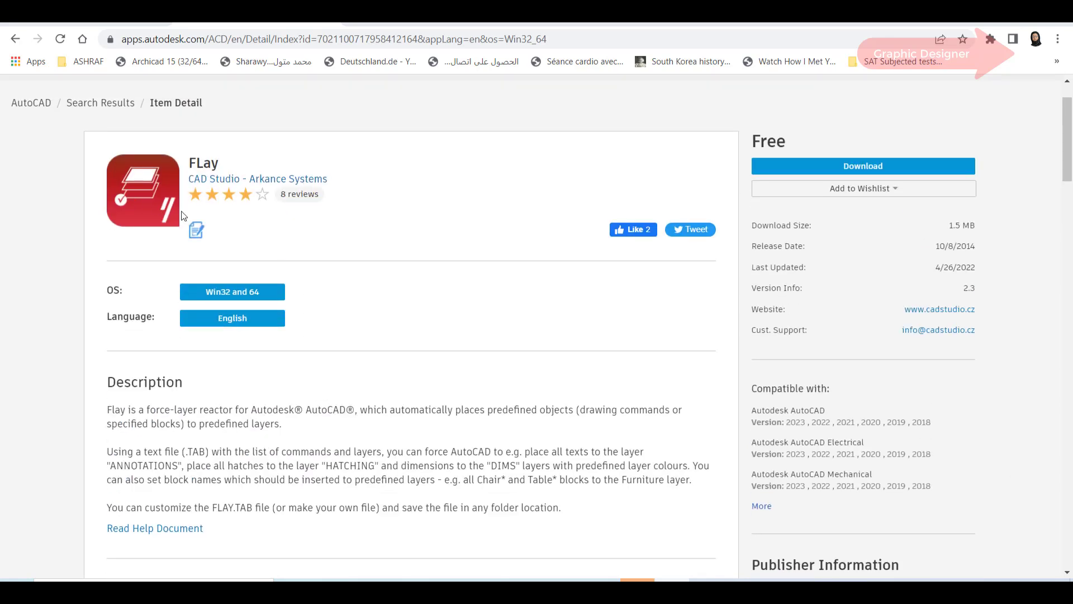
scroll(496, 287, "up", 1)
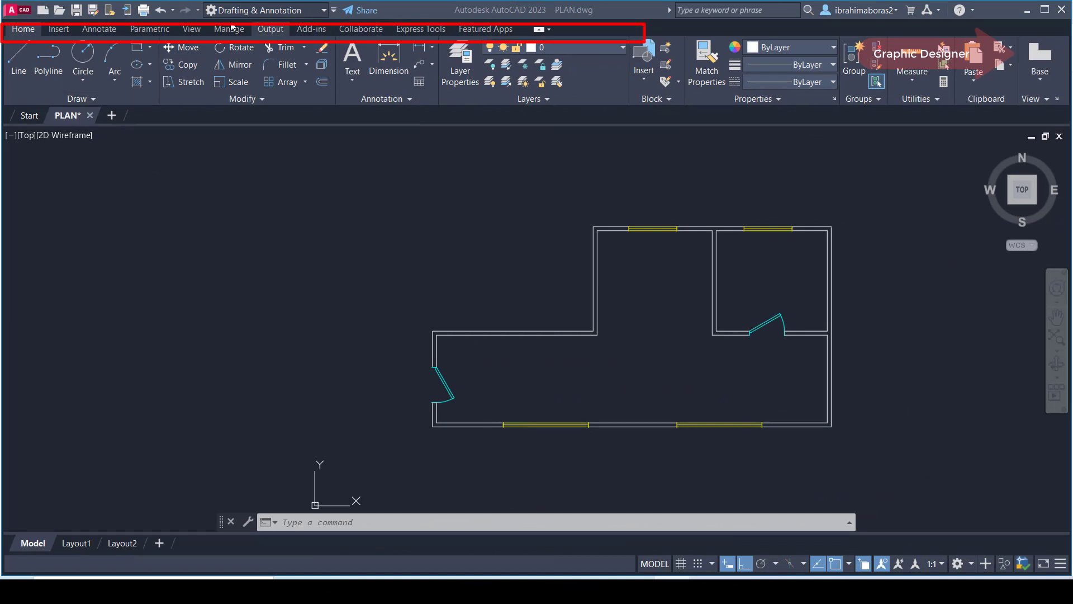
- Open the FLay force layer reactor settings from the Add-ins tools
left_click(309, 32)
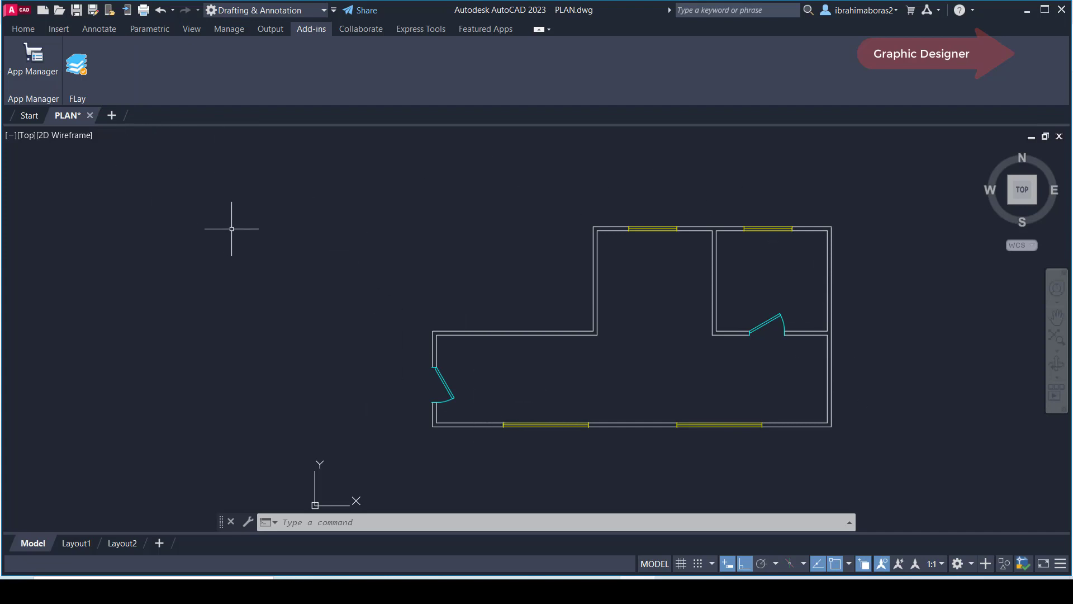
left_click(77, 66)
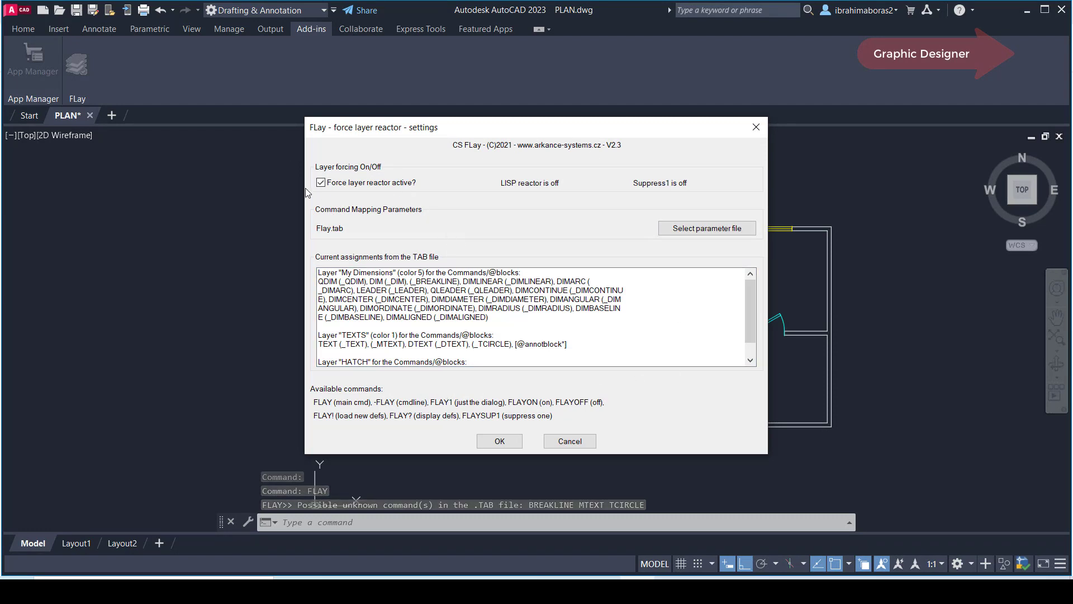
- Enable 'Force layer reactor active?', review the My Dimensions, TEXTS and HATCH assignments, and confirm
left_click(321, 181)
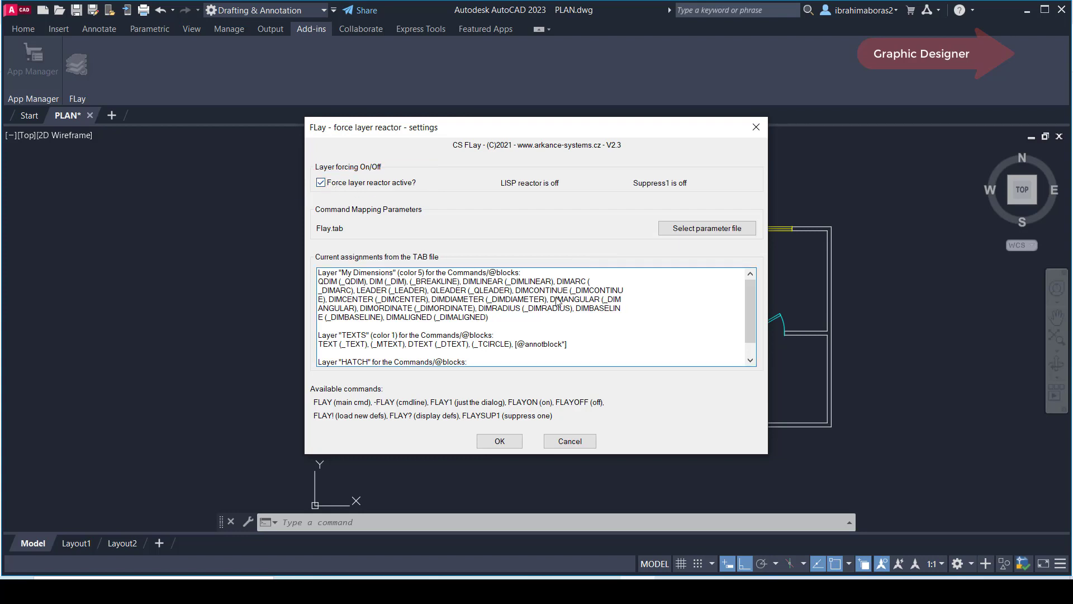
left_click(346, 273)
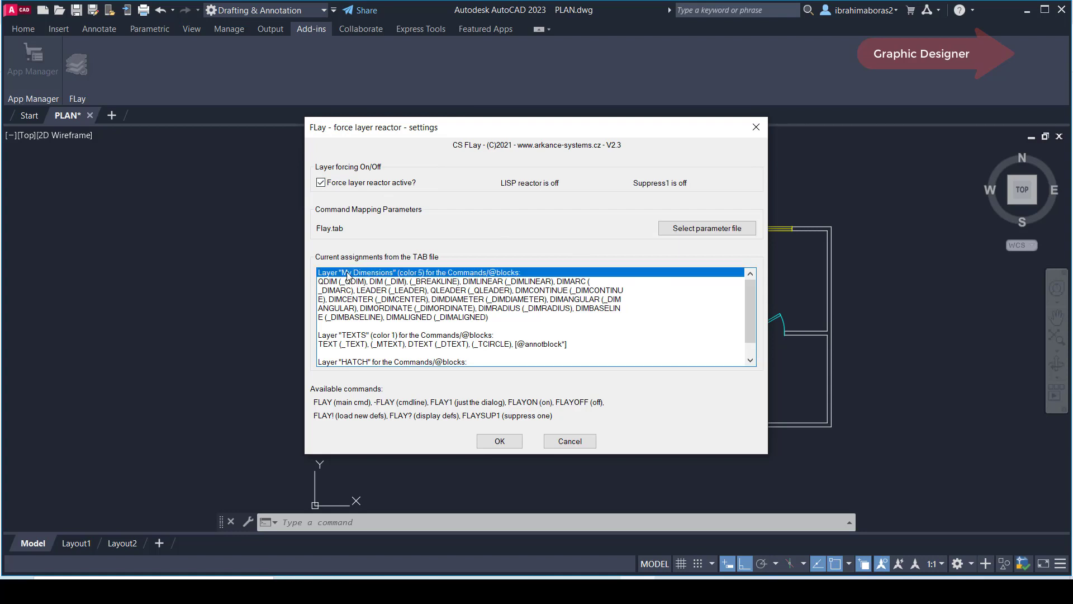
left_click(353, 335)
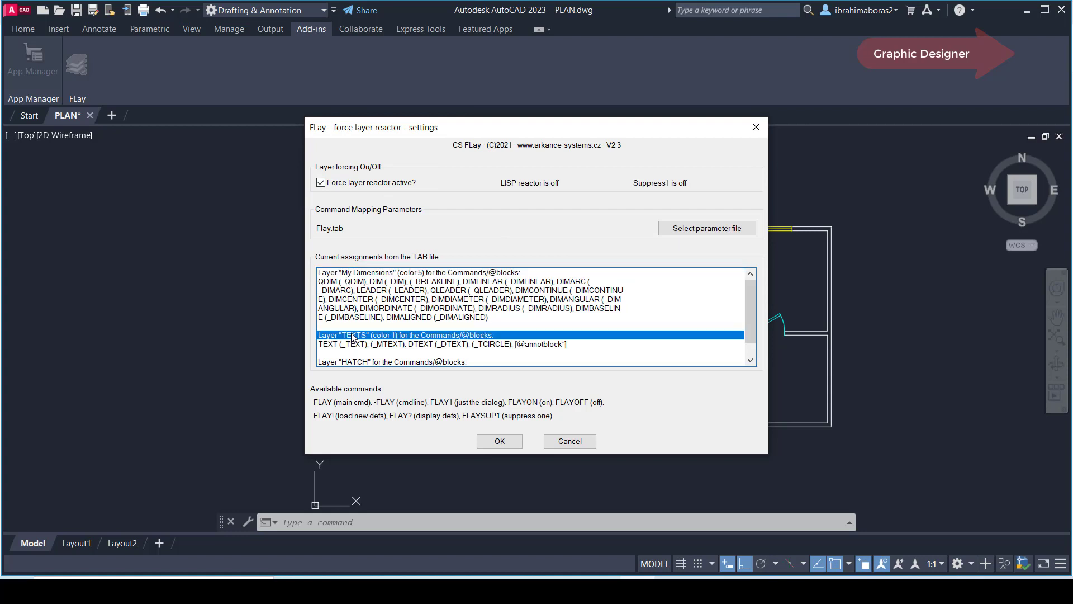
left_click(355, 364)
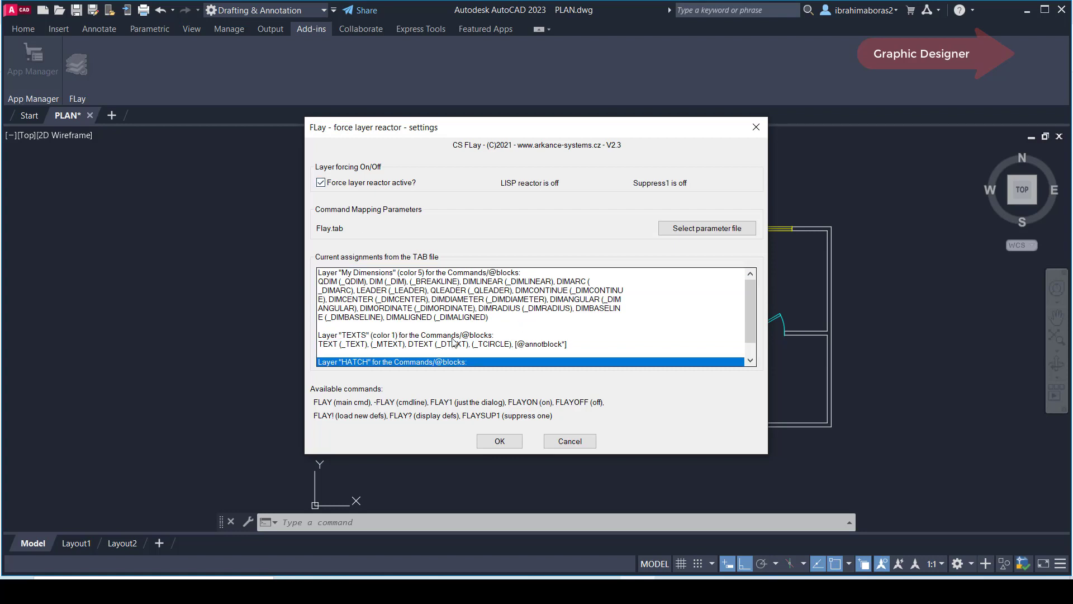
left_click(500, 442)
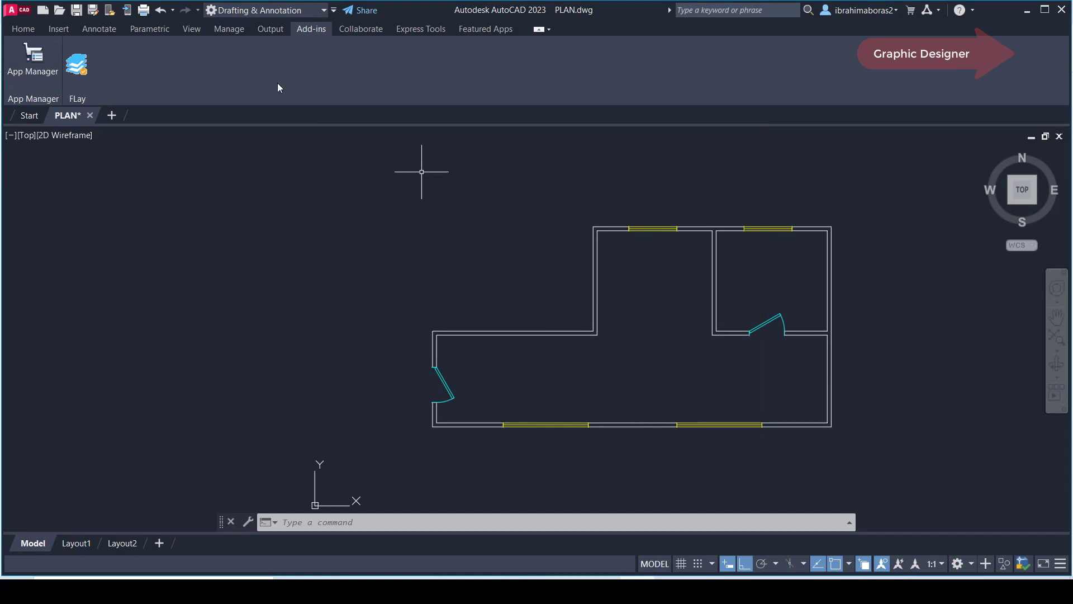
- Open the Layer Properties Manager and enlarge it to list layers 0, DOOR, walls and WINDOWS
left_click(23, 29)
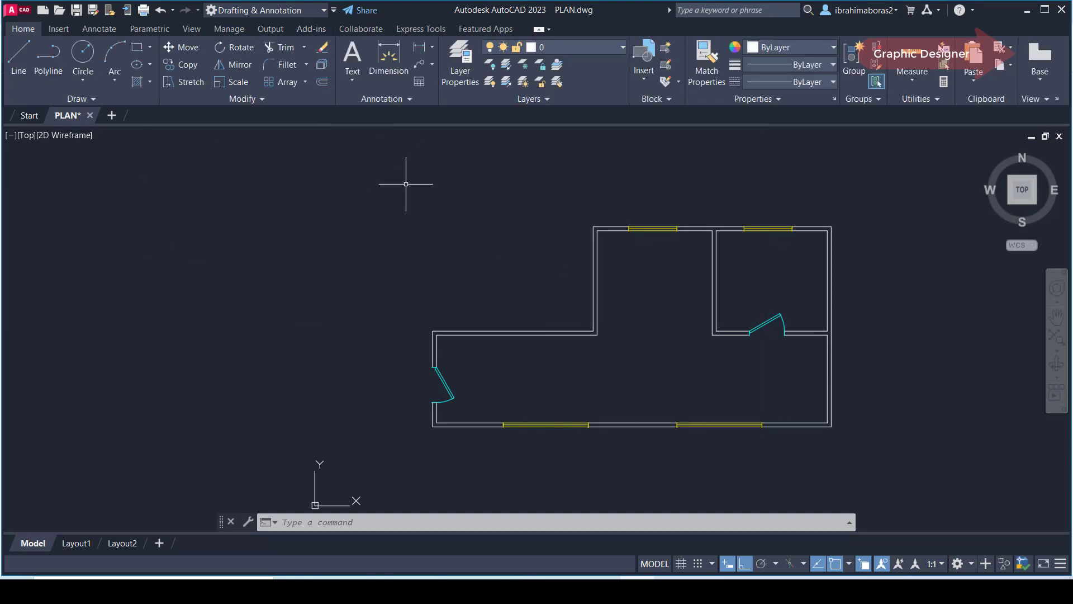
left_click(622, 49)
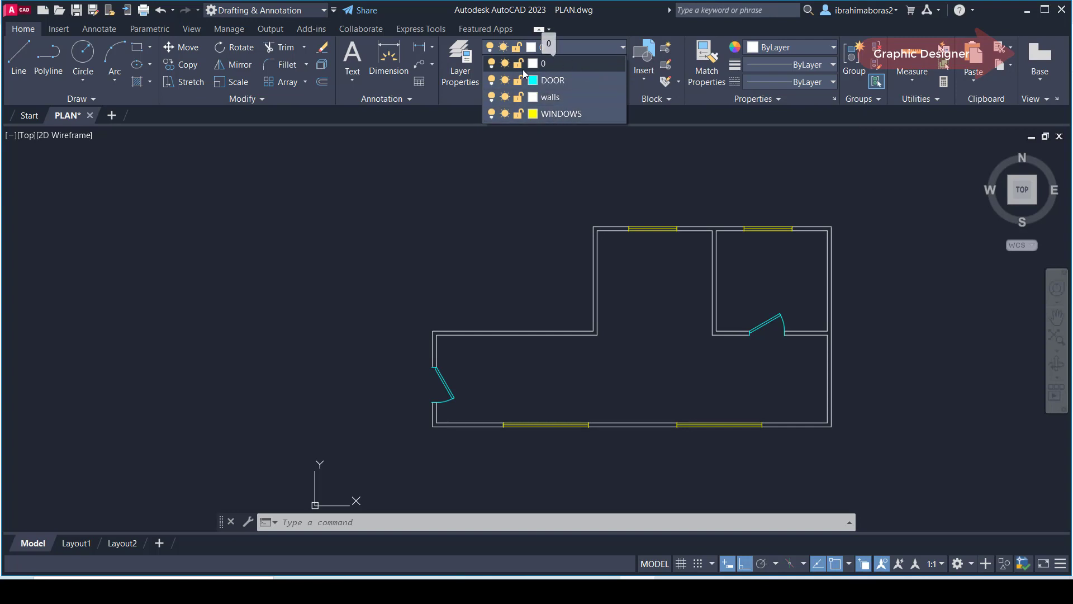
left_click(462, 57)
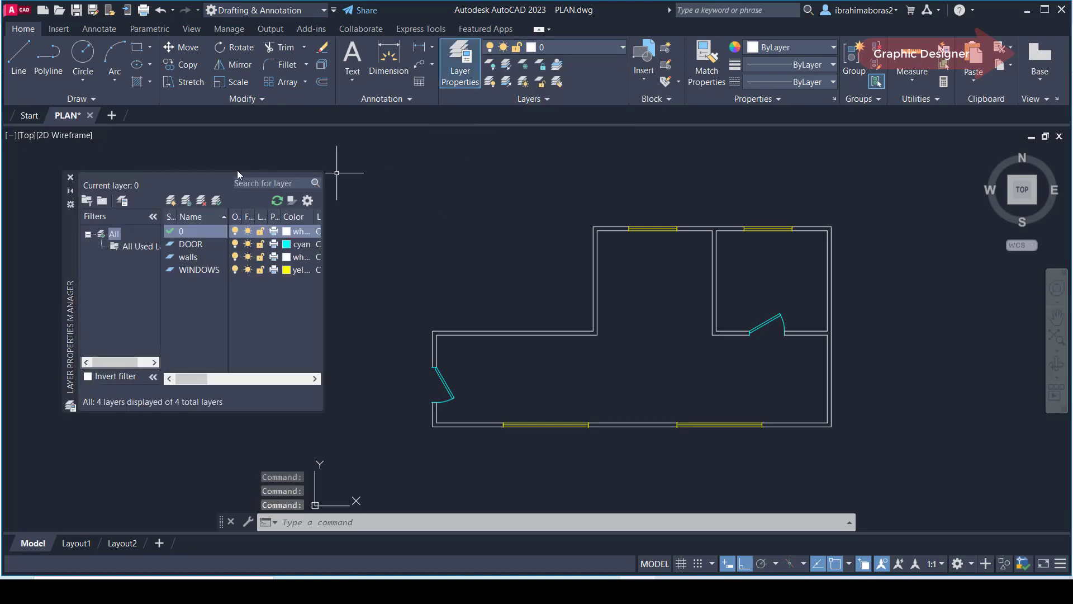
left_click_drag(325, 288, 366, 288)
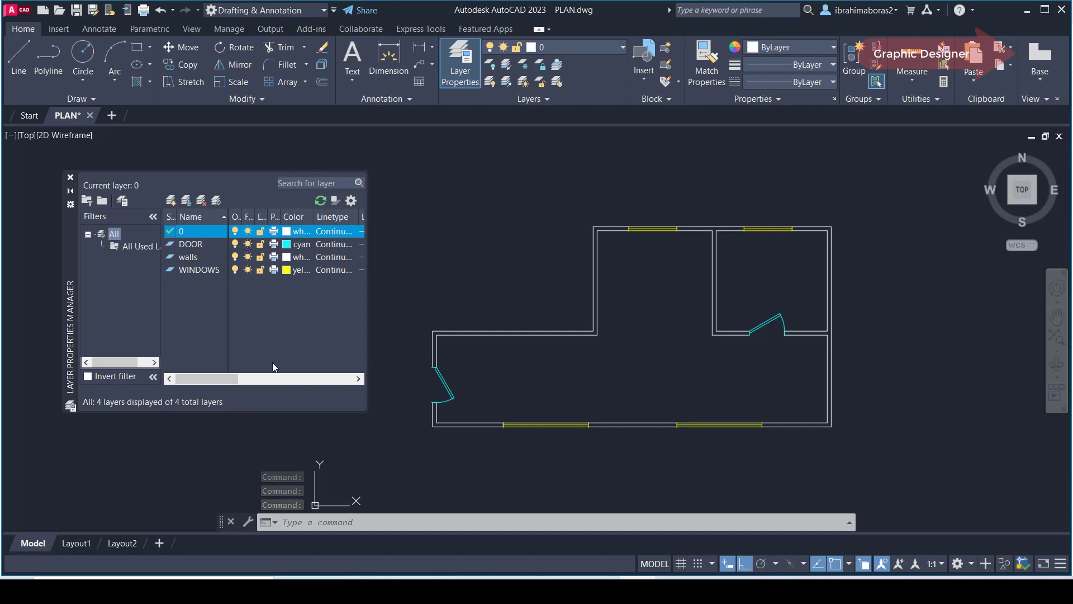
left_click_drag(247, 411, 244, 450)
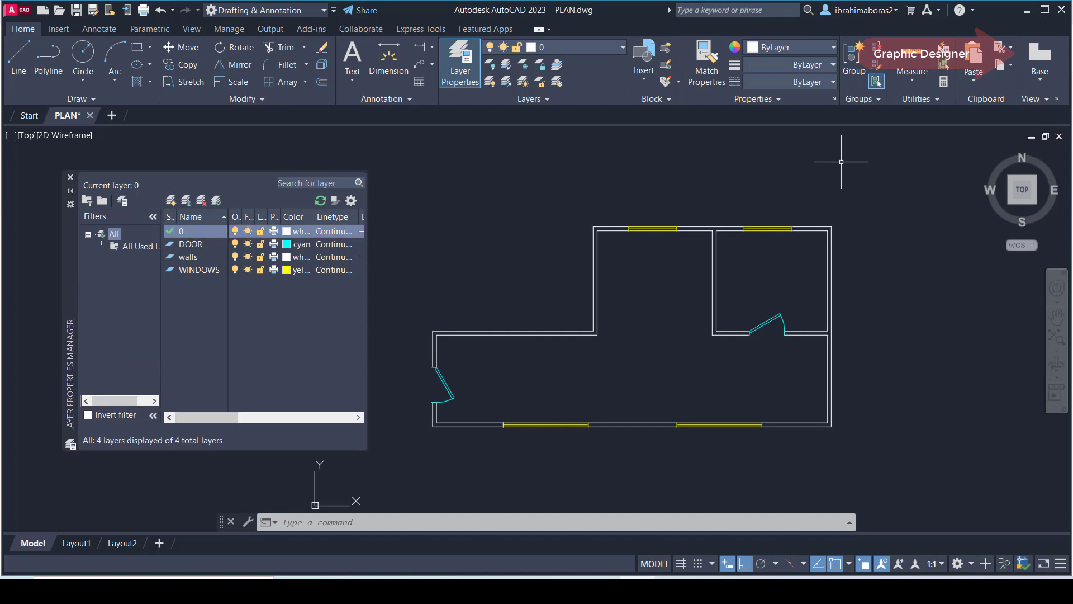
- Hatch the inside of the top-right room with diagonal hatching
left_click(137, 82)
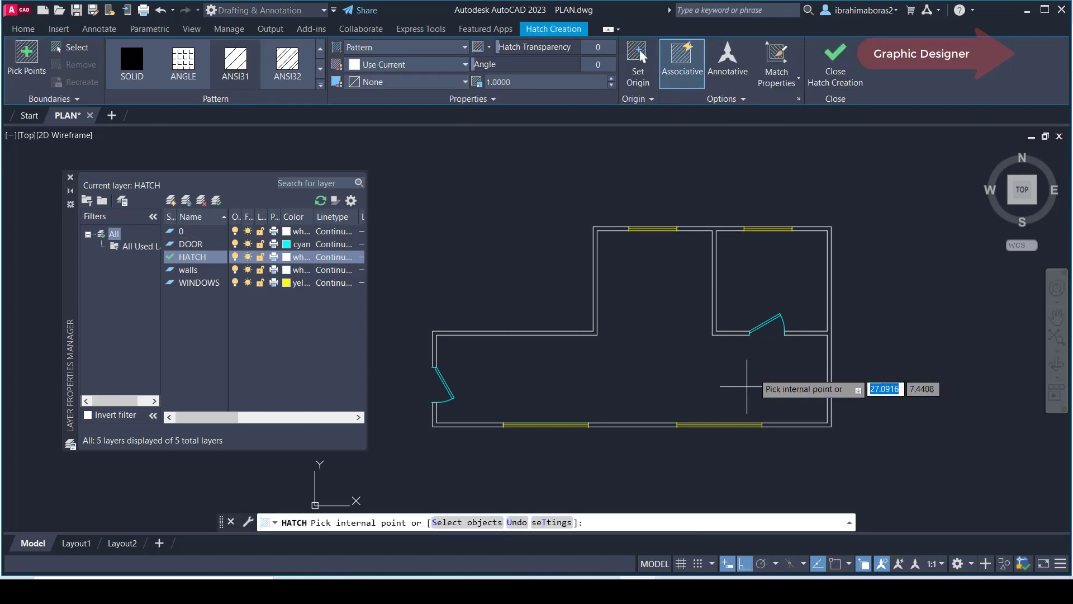
left_click(785, 278)
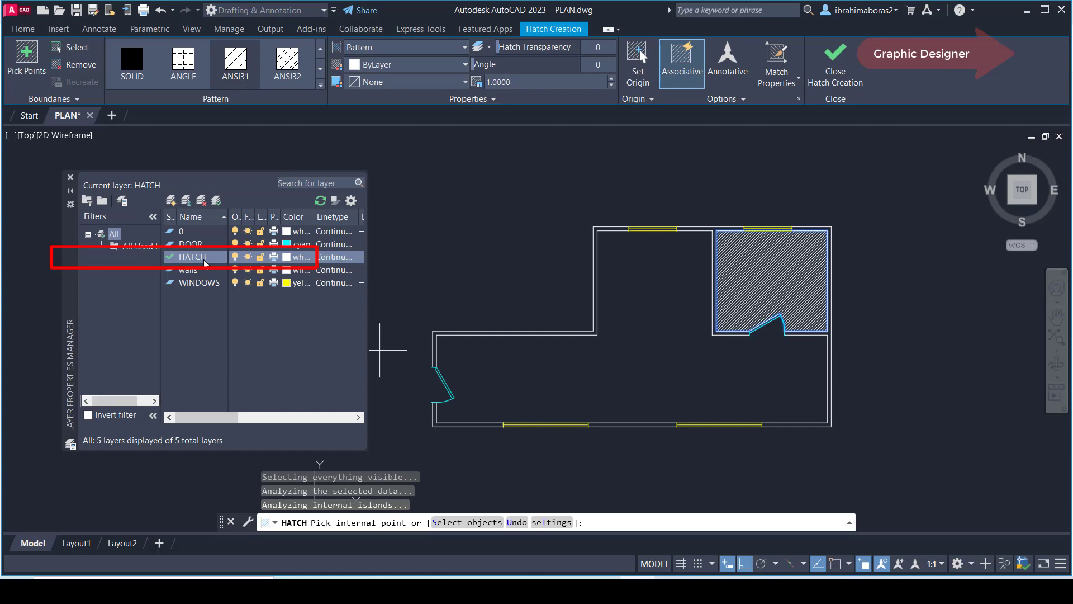
left_click(24, 32)
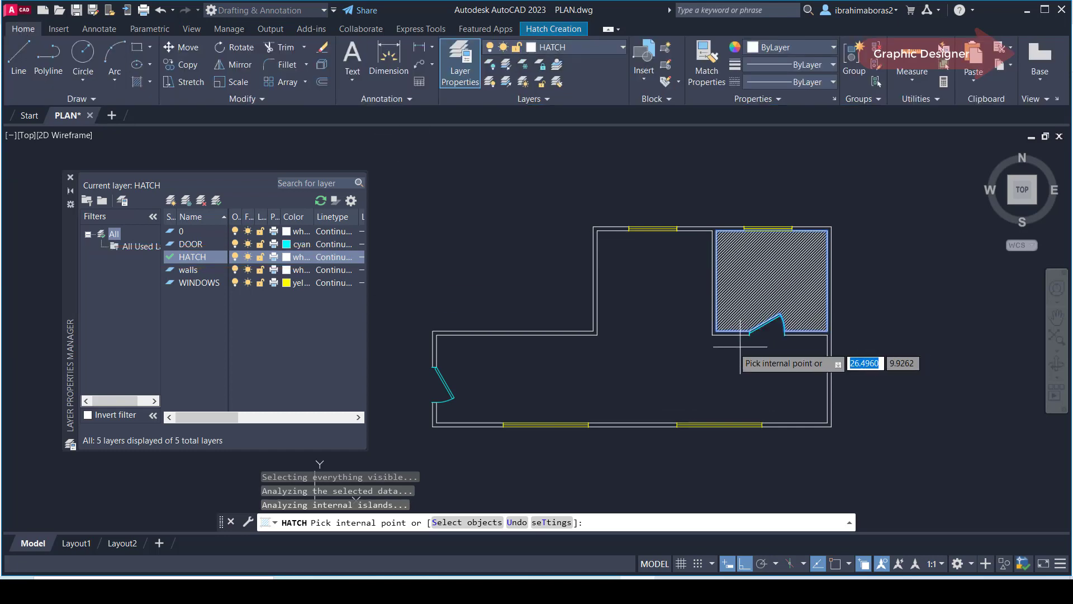
right_click(879, 227)
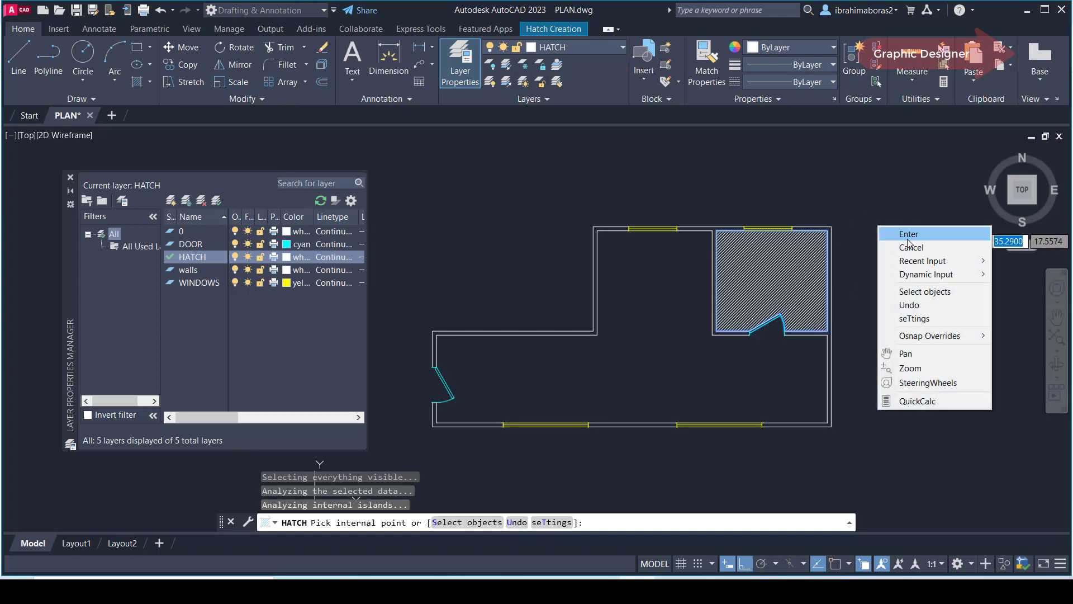
left_click(908, 233)
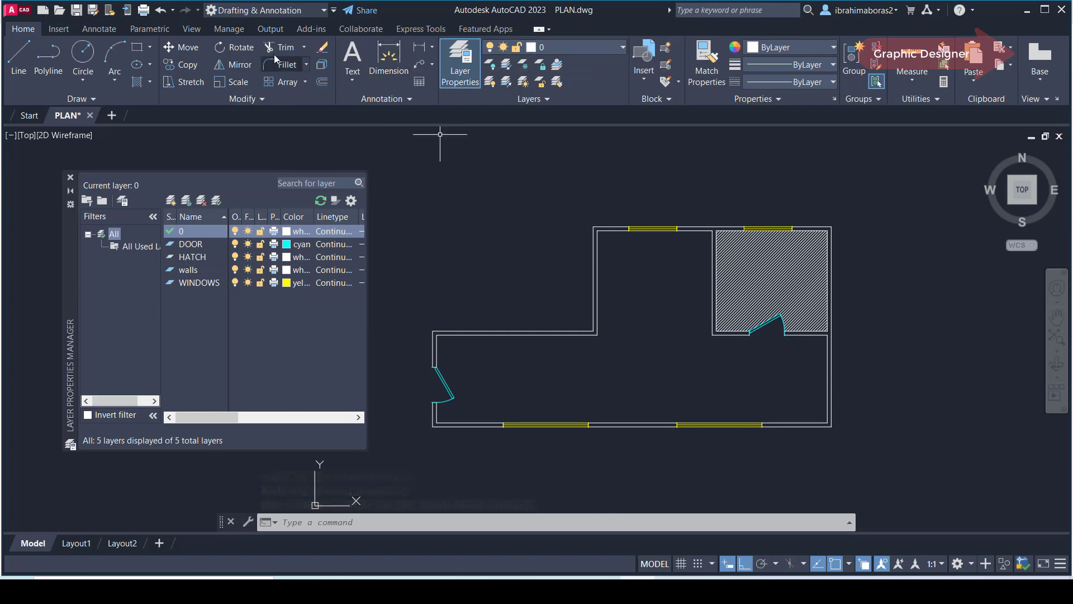
- Add vertical dimensions by the upper-left wall and on the right side (12.5421), then check their layer
left_click(398, 52)
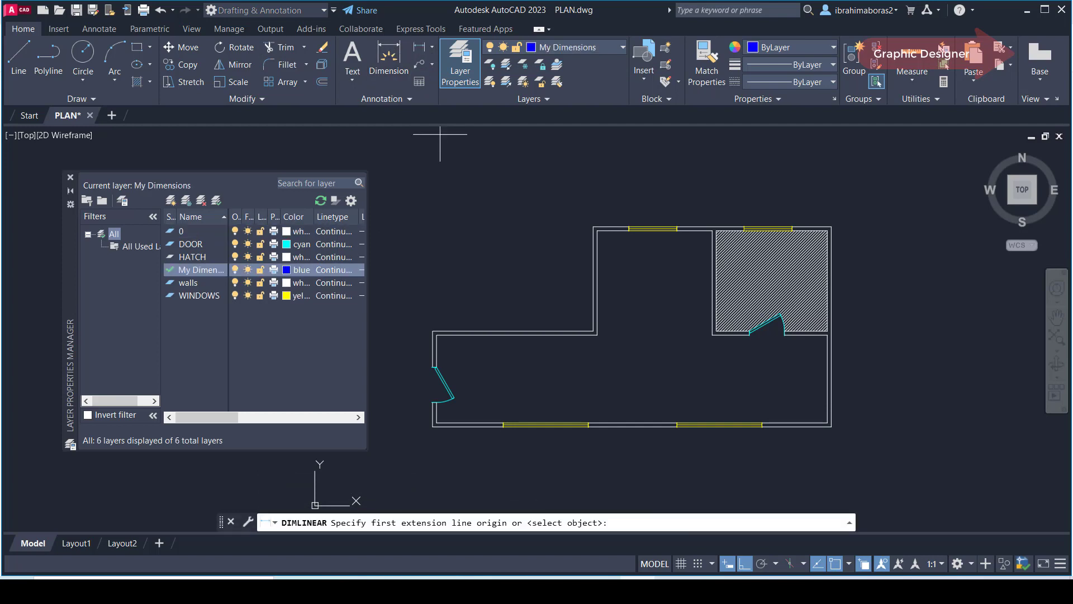
left_click(593, 331)
left_click(549, 280)
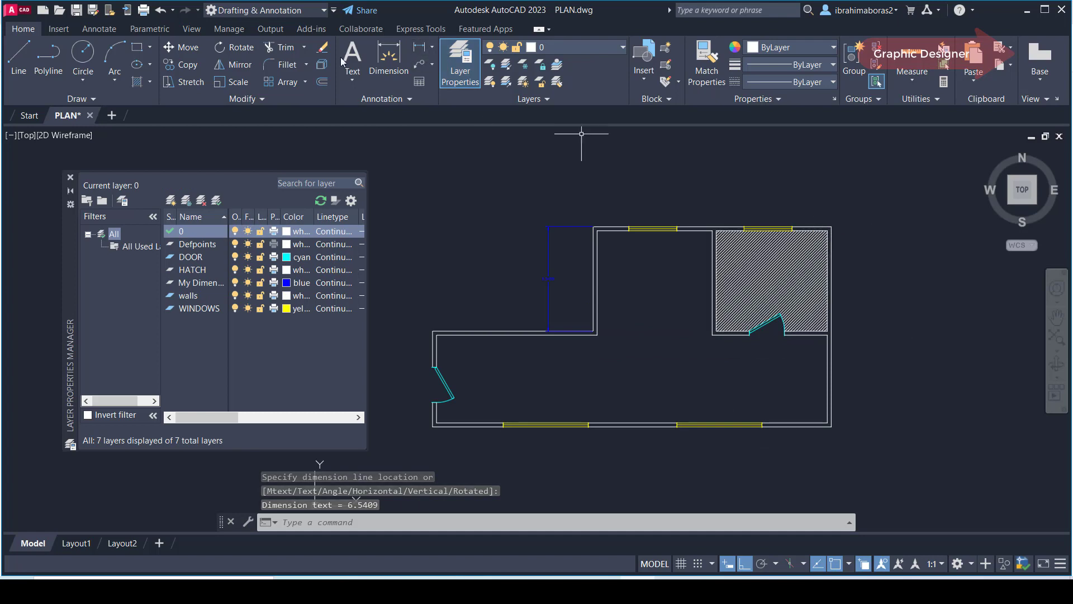
key("Return")
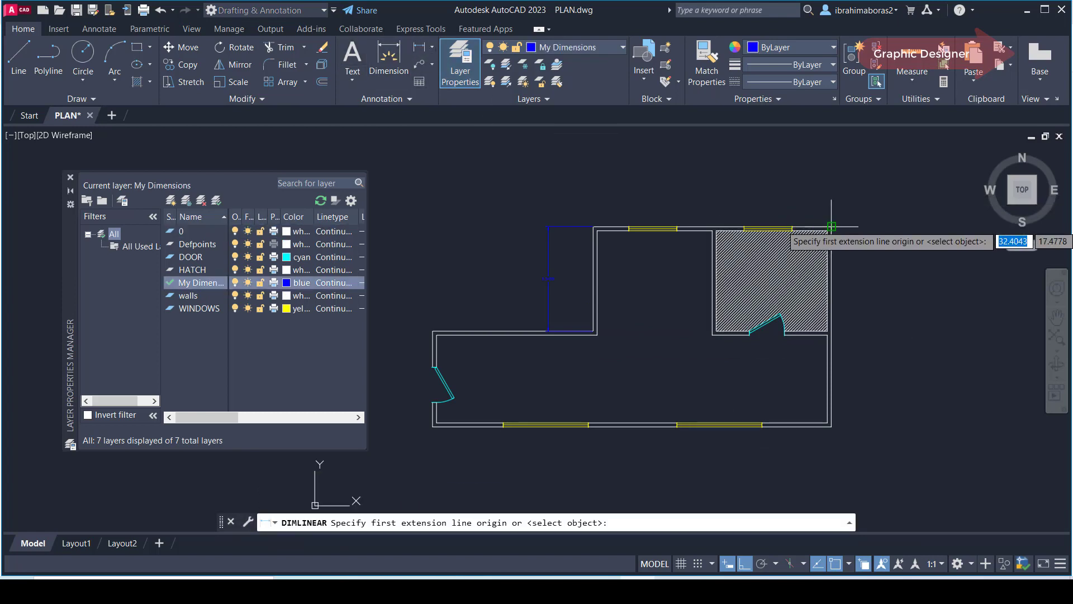
left_click(832, 227)
left_click(832, 426)
left_click(874, 417)
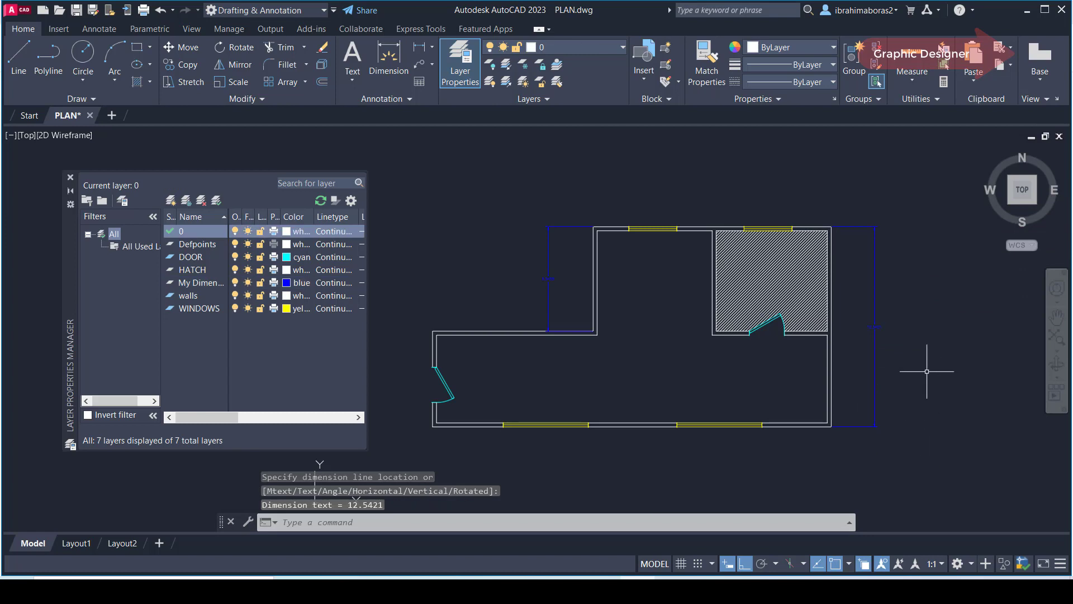
left_click(185, 284)
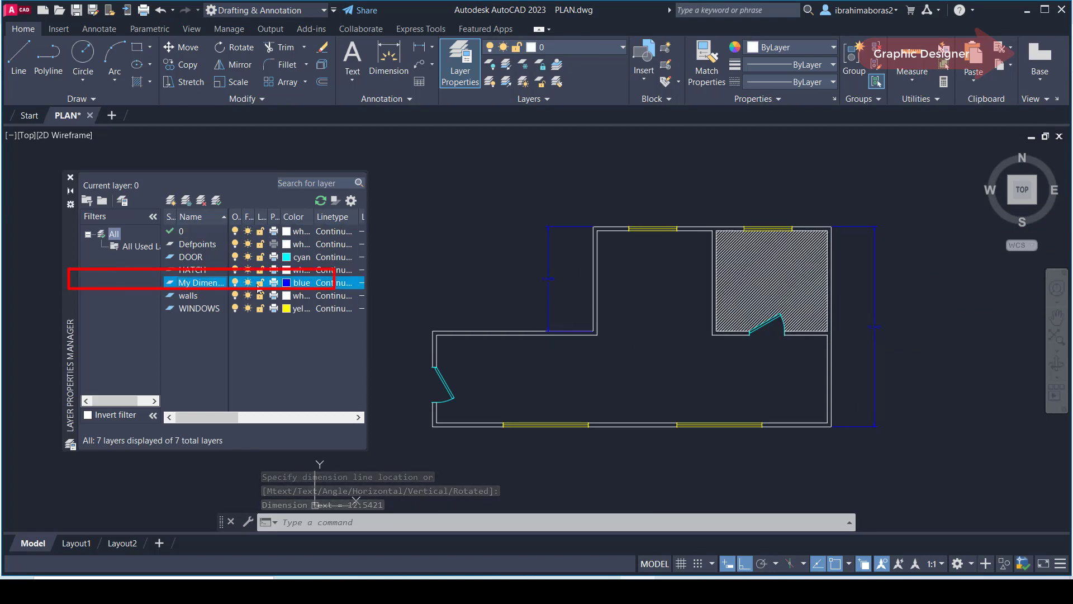
left_click(875, 354)
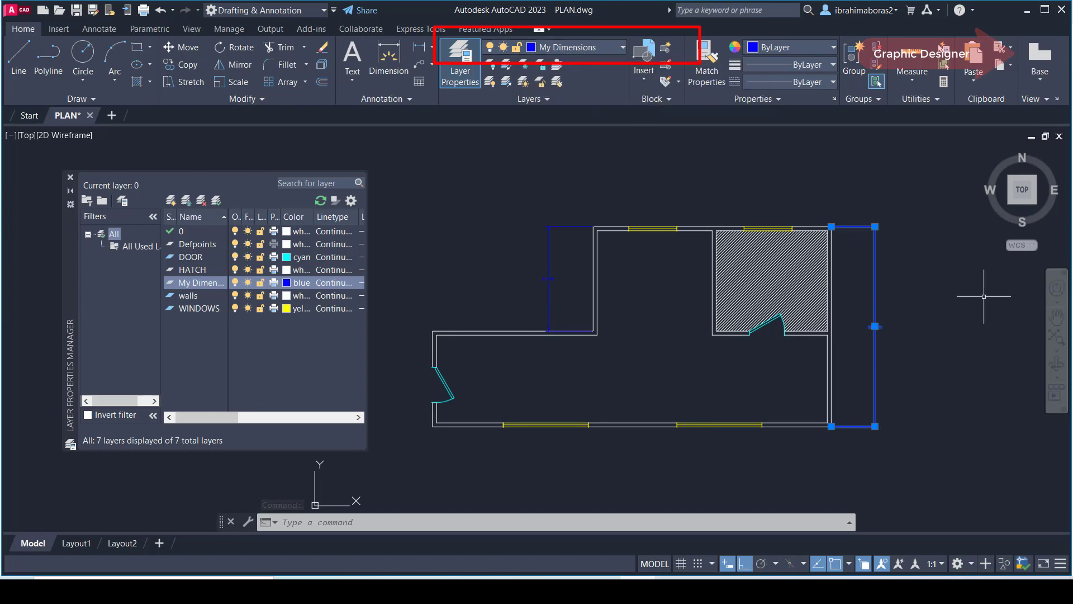
- Change the My Dimensions layer colour to yellow (index 2)
left_click(287, 283)
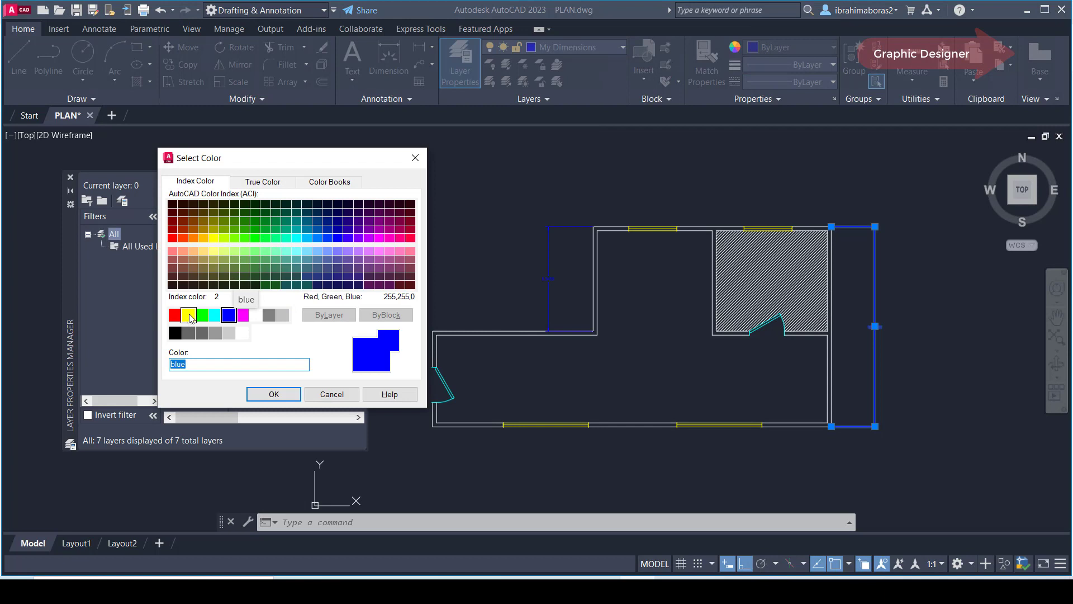
left_click(189, 316)
left_click(273, 394)
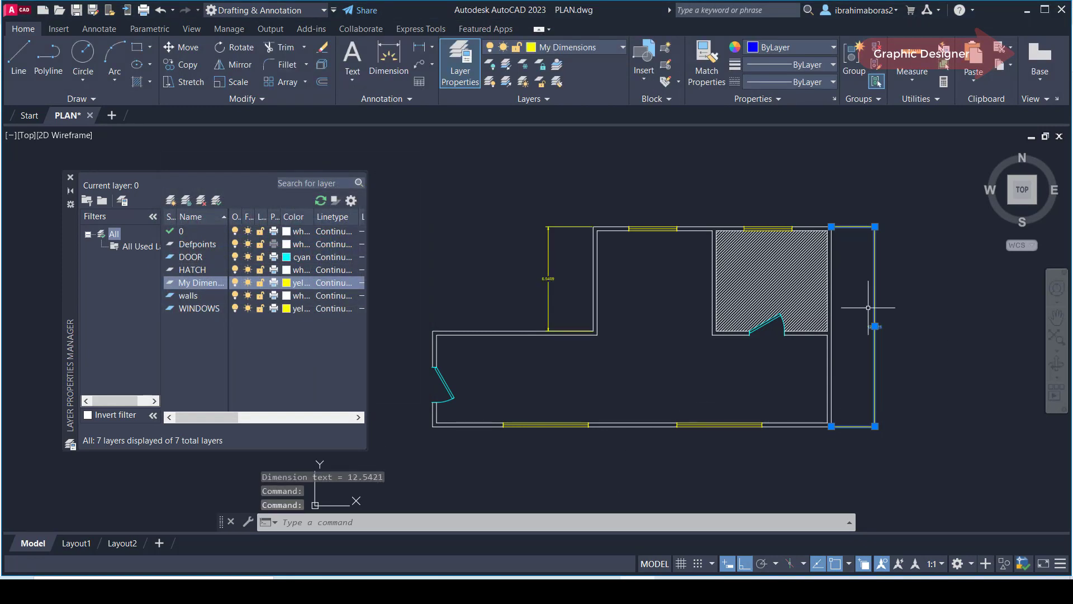
key("Escape")
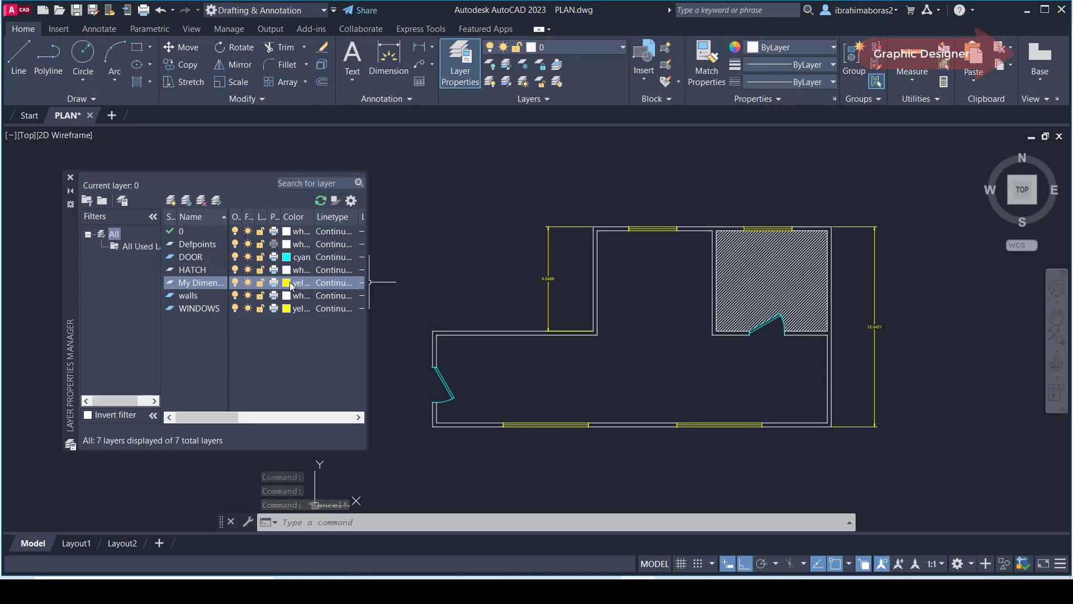
- Create a multiline text label reading 'room 1' inside the large room
left_click(355, 71)
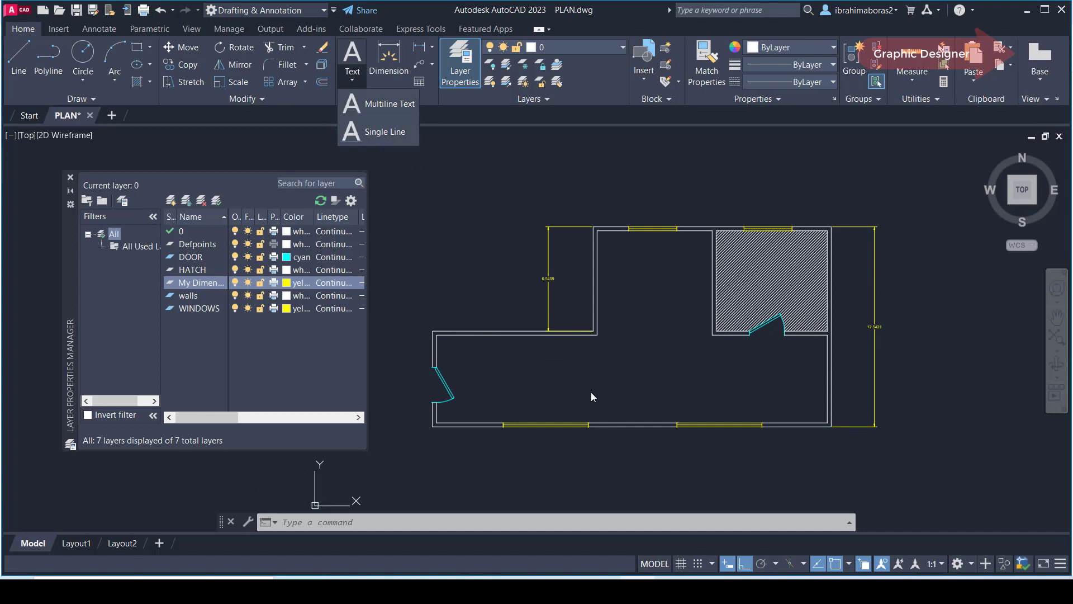
left_click(352, 53)
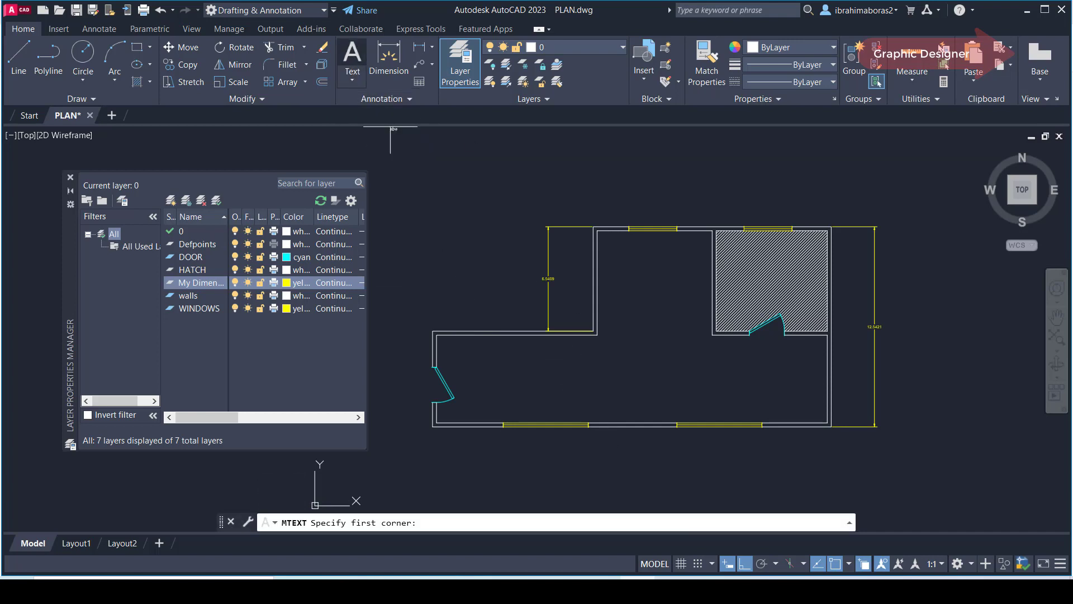
left_click(602, 382)
left_click(665, 351)
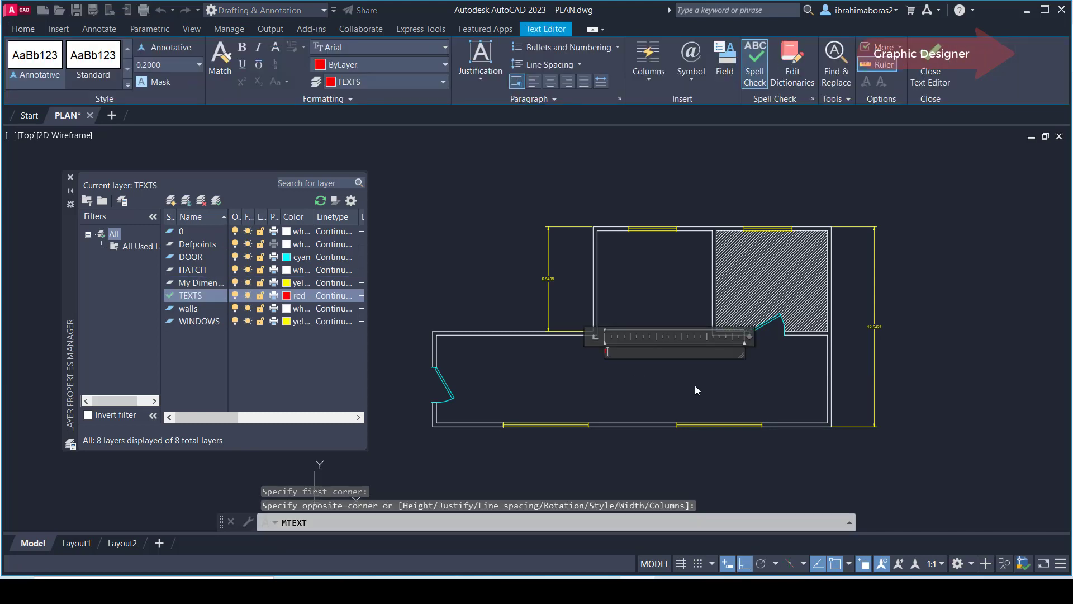
type("room")
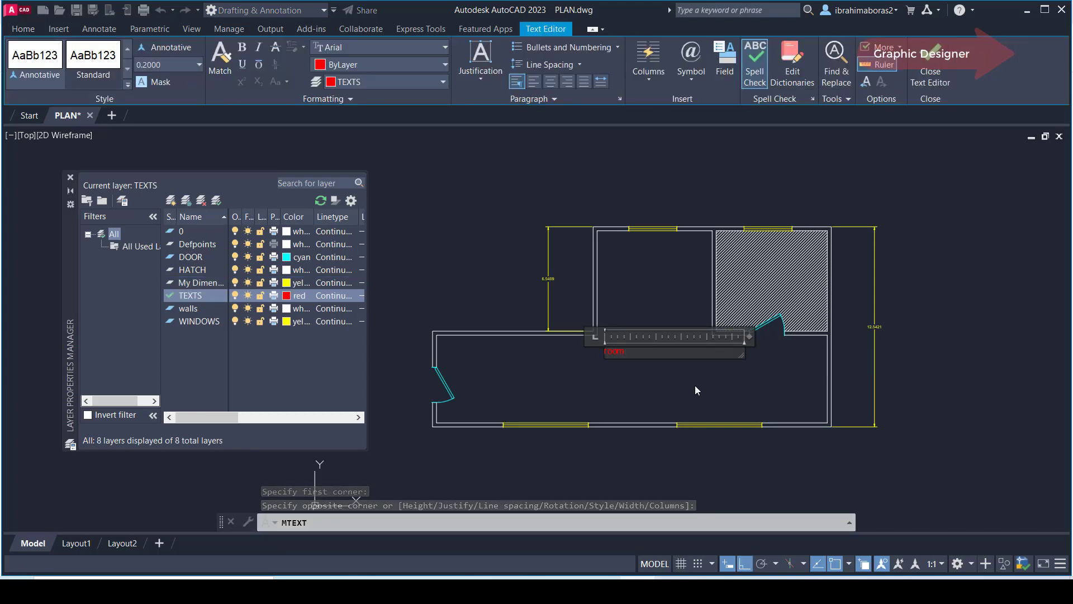
type(" 1")
key("Return")
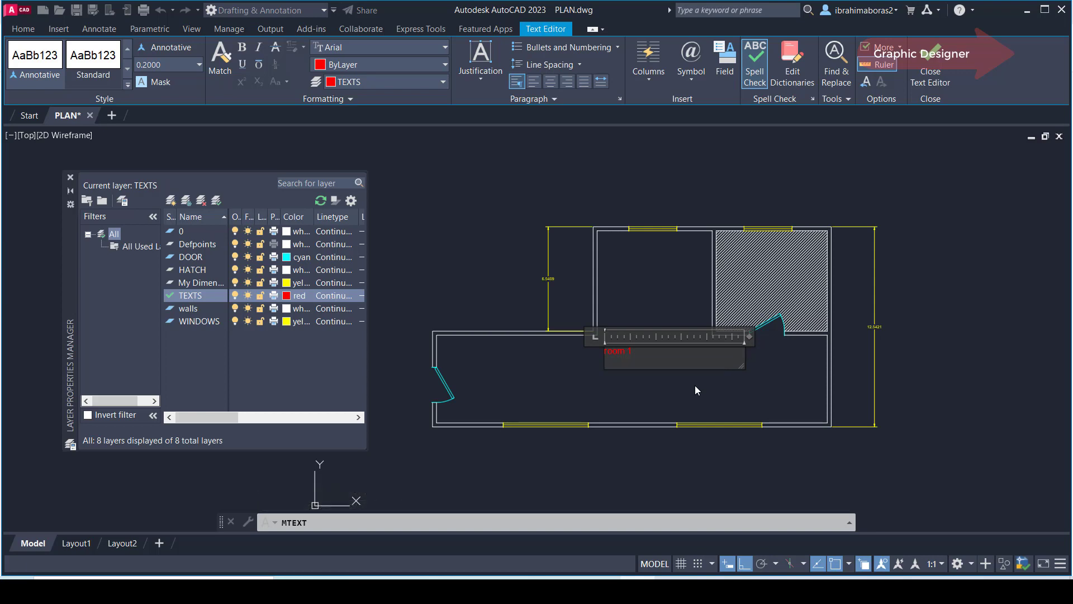
key("Escape")
- Enlarge the room 1 text with the SCALE command
type("sc")
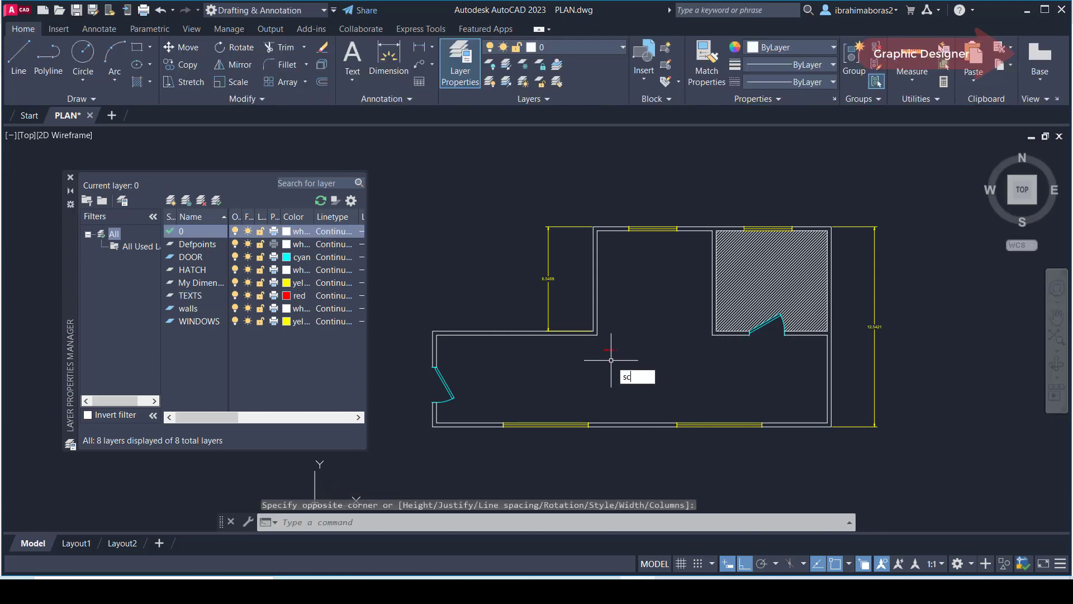
key("Return")
left_click(611, 353)
key("Return")
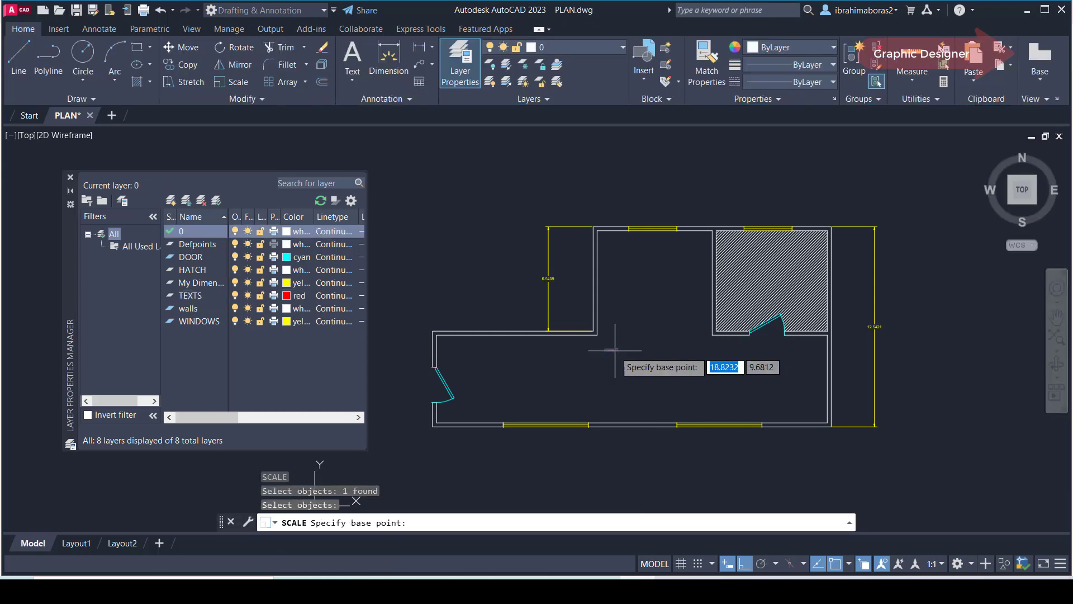
left_click(614, 350)
left_click(761, 391)
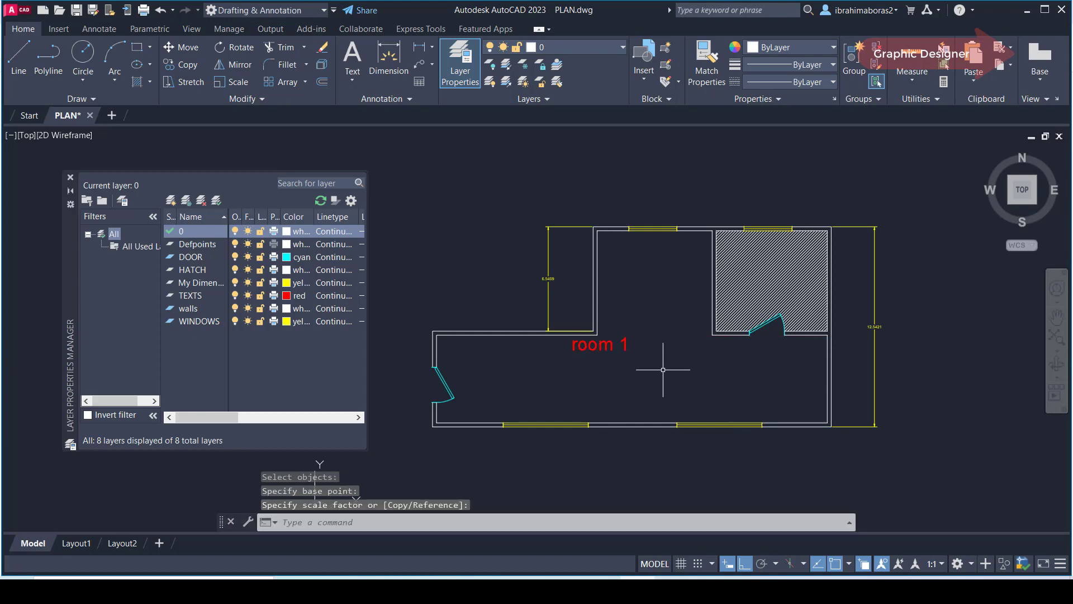
- Move the room 1 label further right within the room and check its layer
type("m")
key("Return")
left_click(613, 347)
left_click(584, 367)
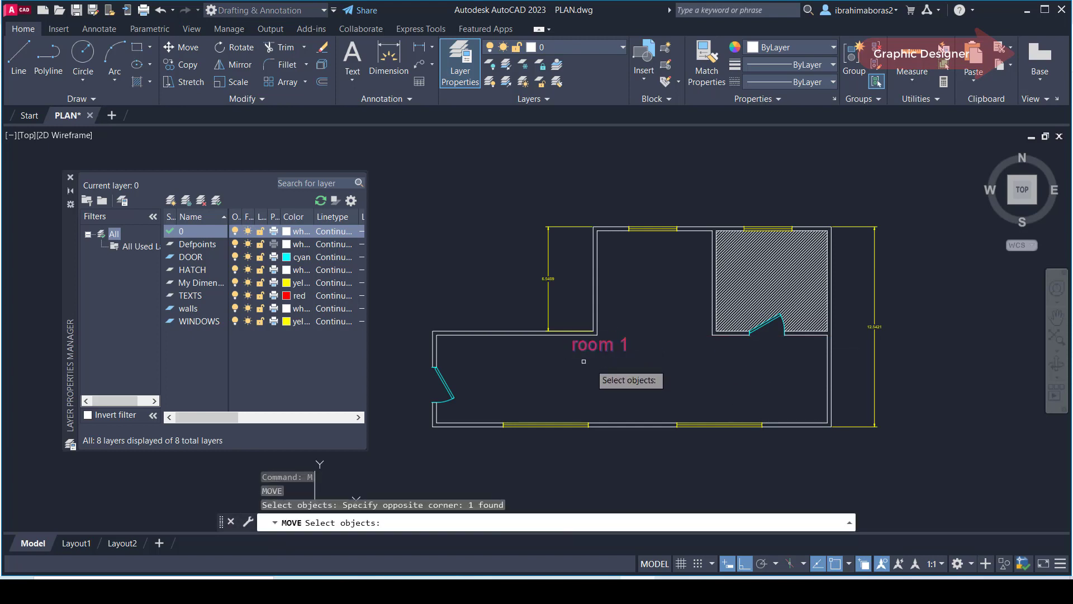
key("Return")
left_click(689, 390)
left_click(732, 390)
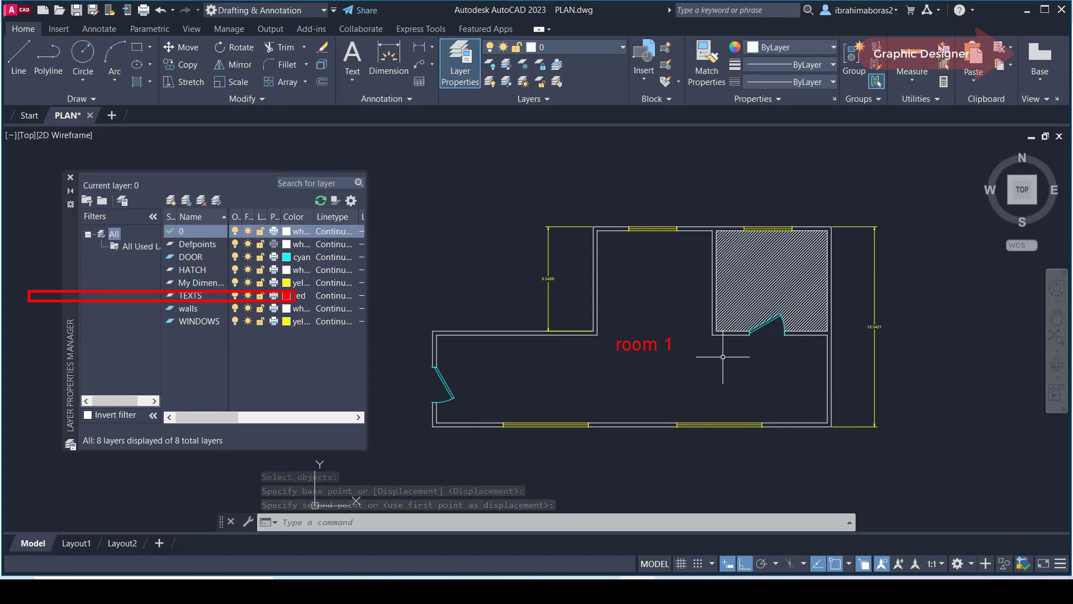
left_click(649, 341)
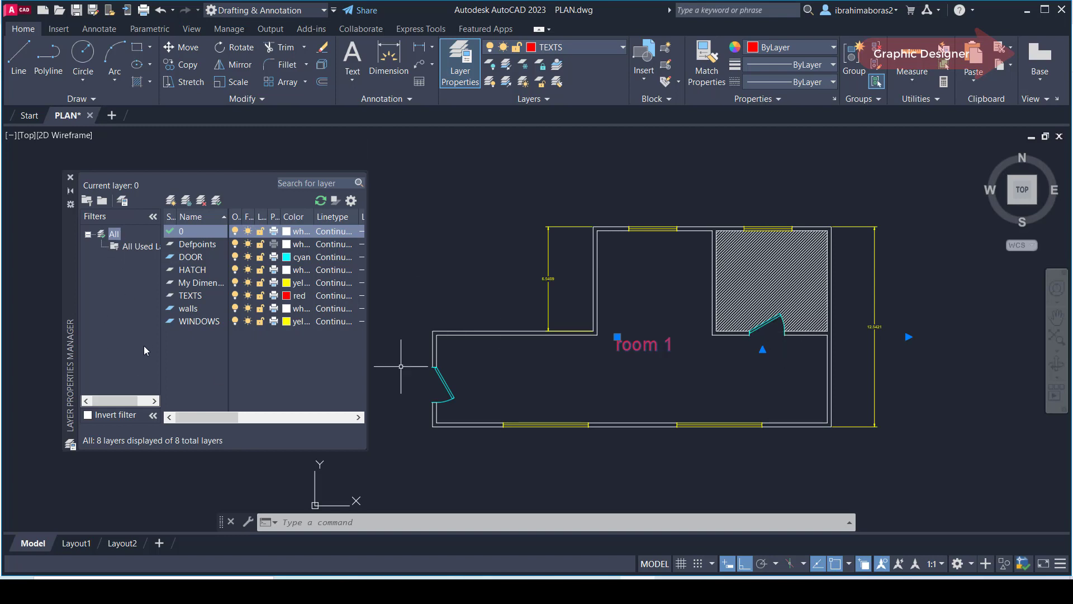
key("Escape")
key("Escape")
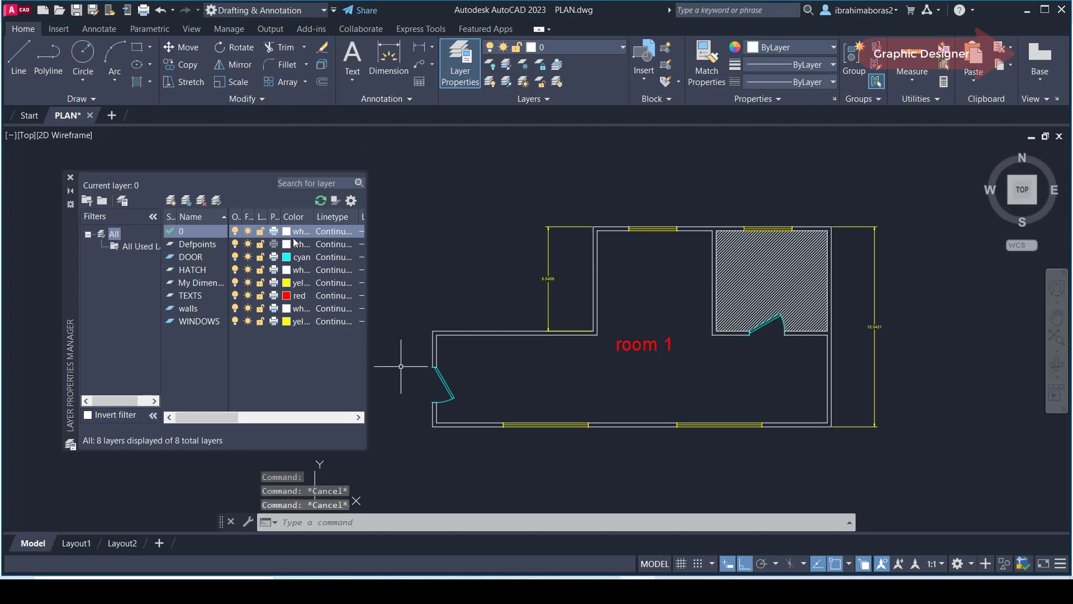
- Leave 'Force layer reactor active?' unchecked in the FLay settings and confirm
left_click(308, 29)
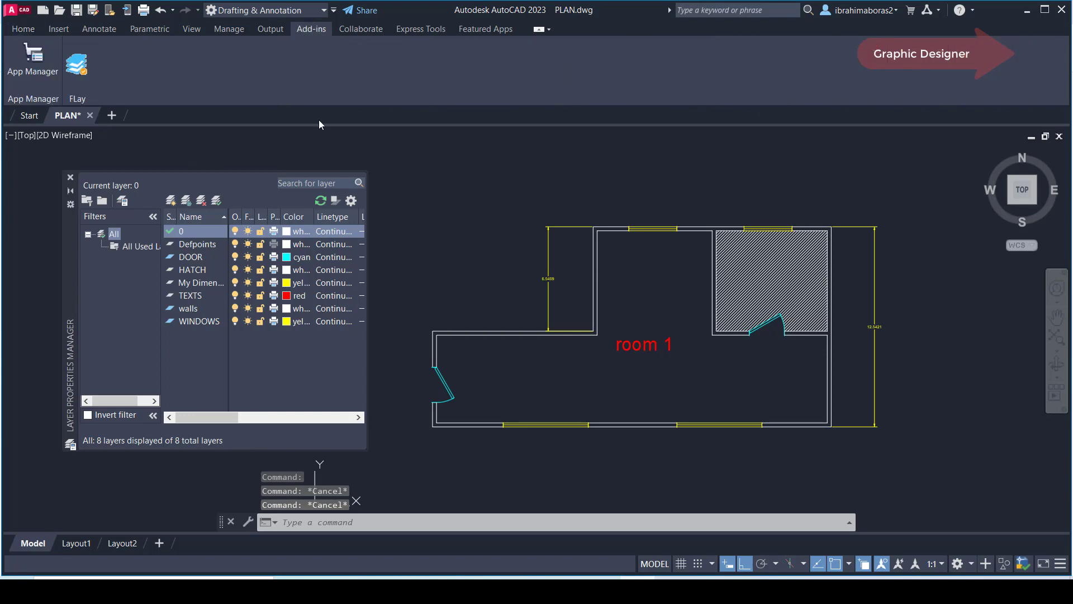
left_click(79, 64)
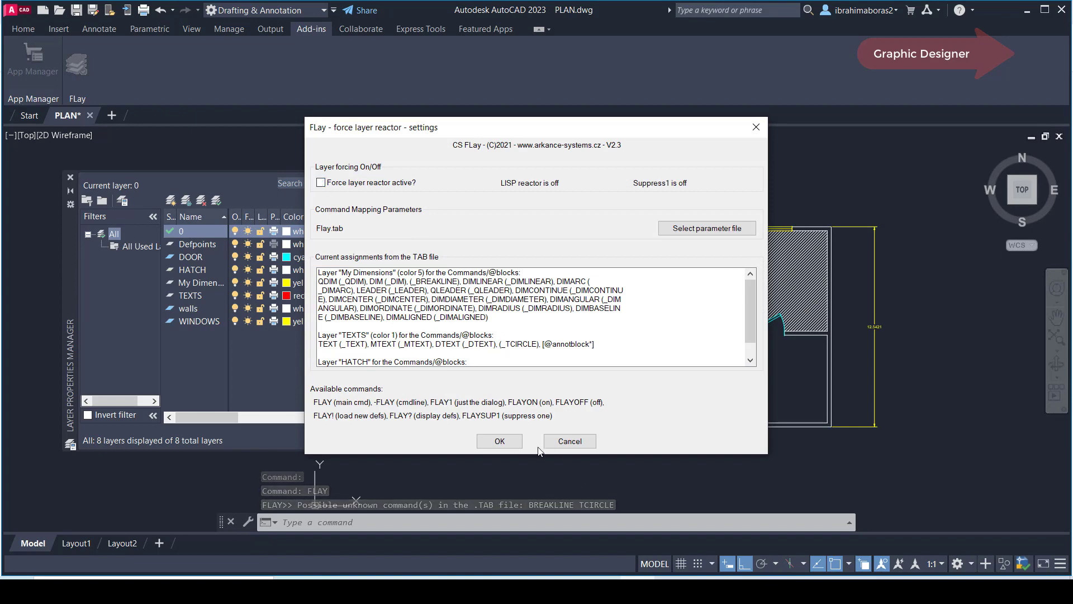
left_click(510, 447)
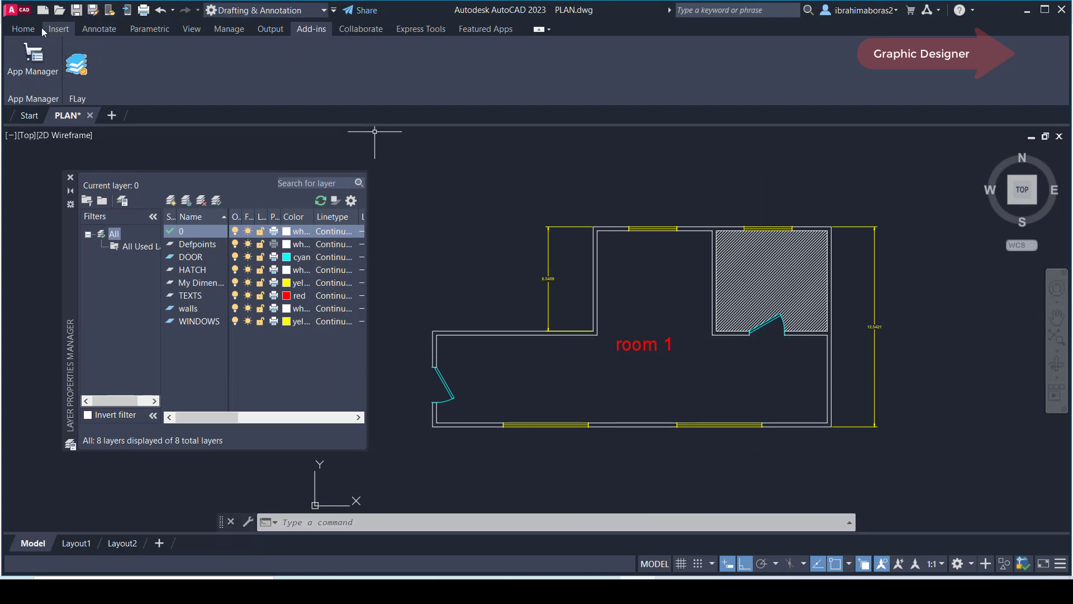
- Dimension the plan's bottom wall horizontally and confirm the dimension stays on layer 0
left_click(27, 29)
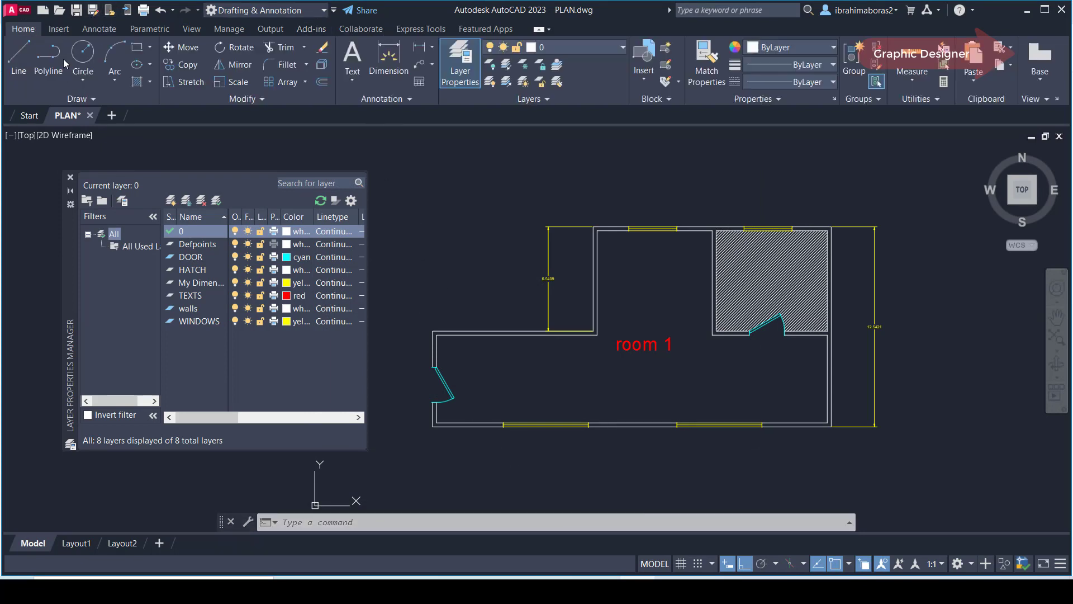
left_click(418, 49)
left_click(831, 426)
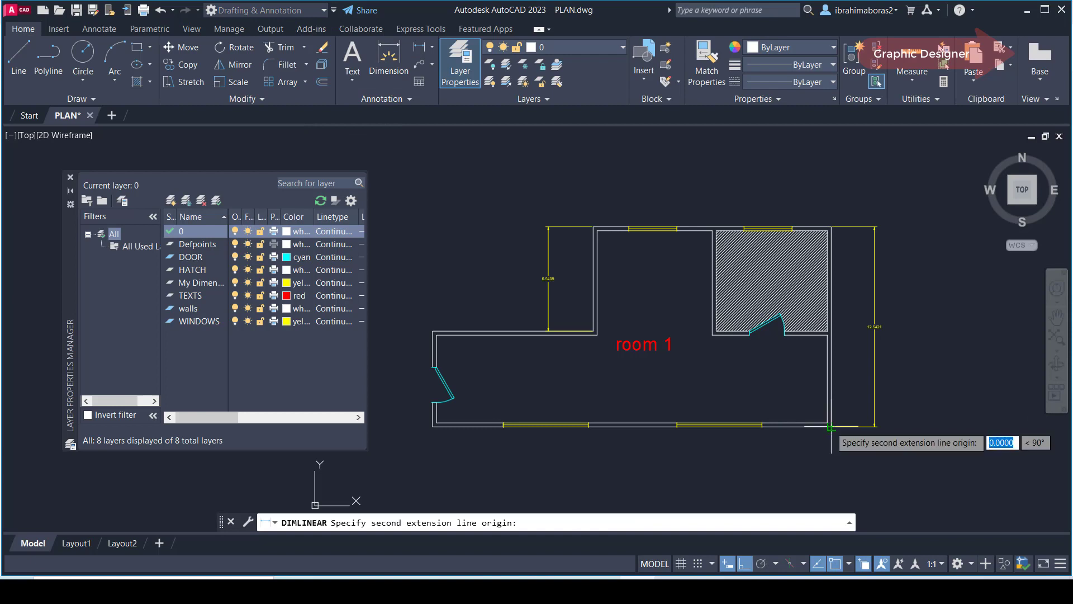
left_click(433, 426)
left_click(559, 455)
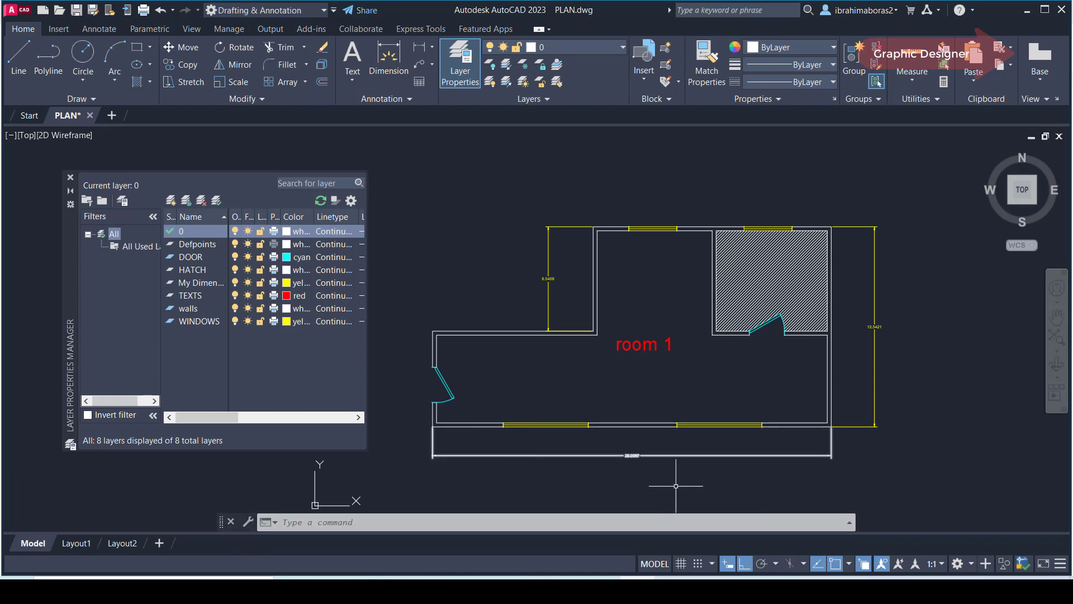
left_click(680, 455)
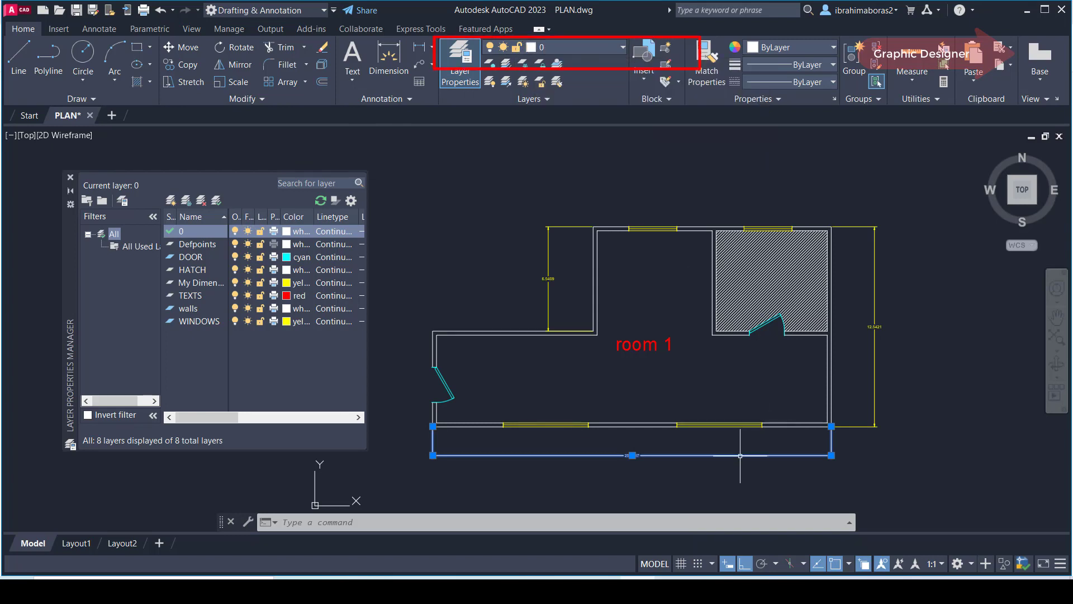
key("Escape")
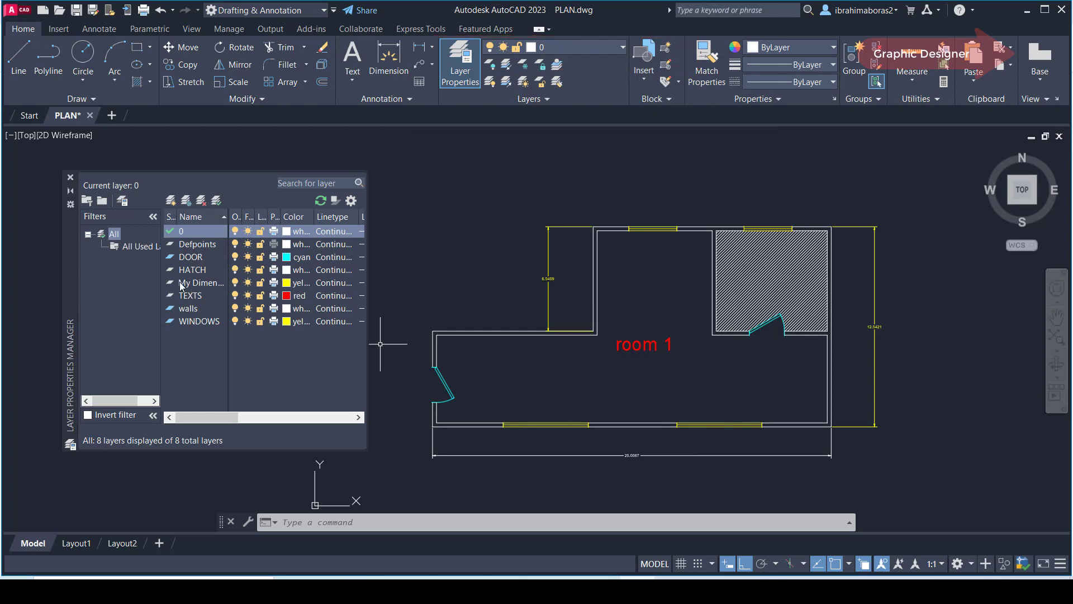
left_click(648, 455)
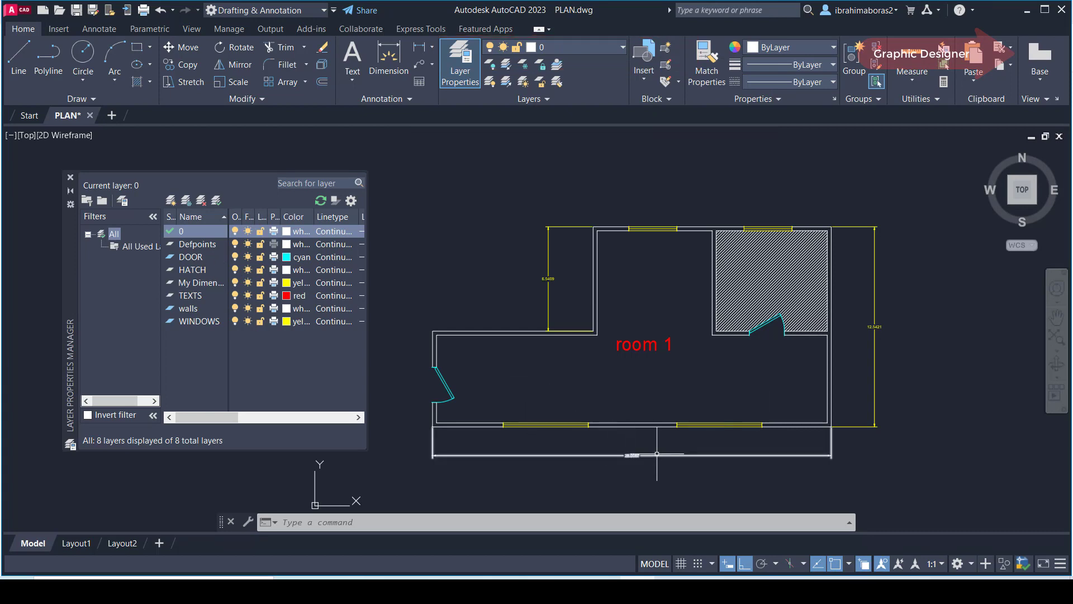
key("Escape")
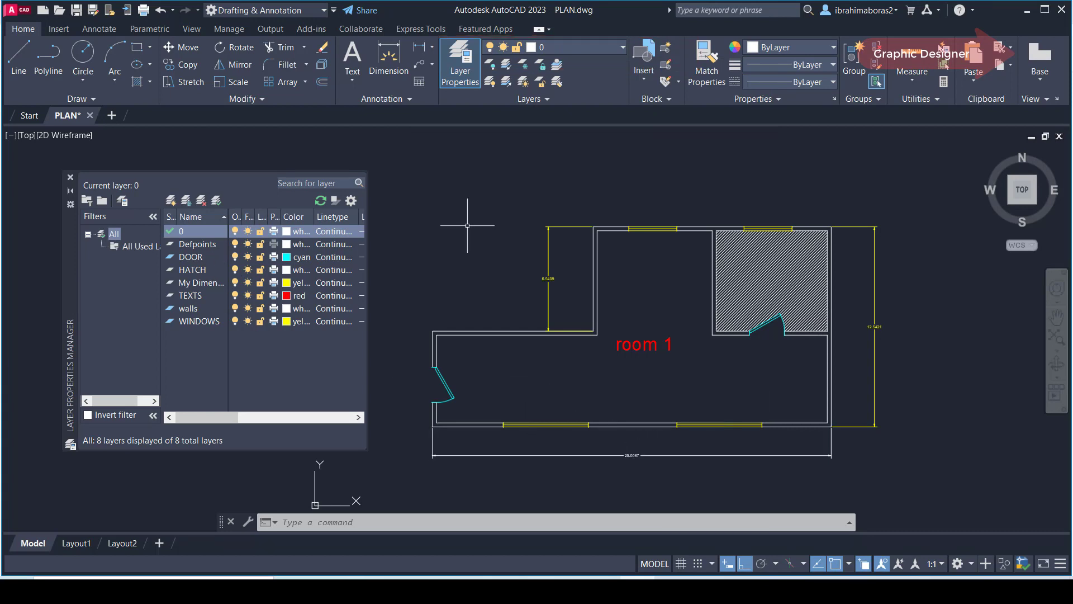